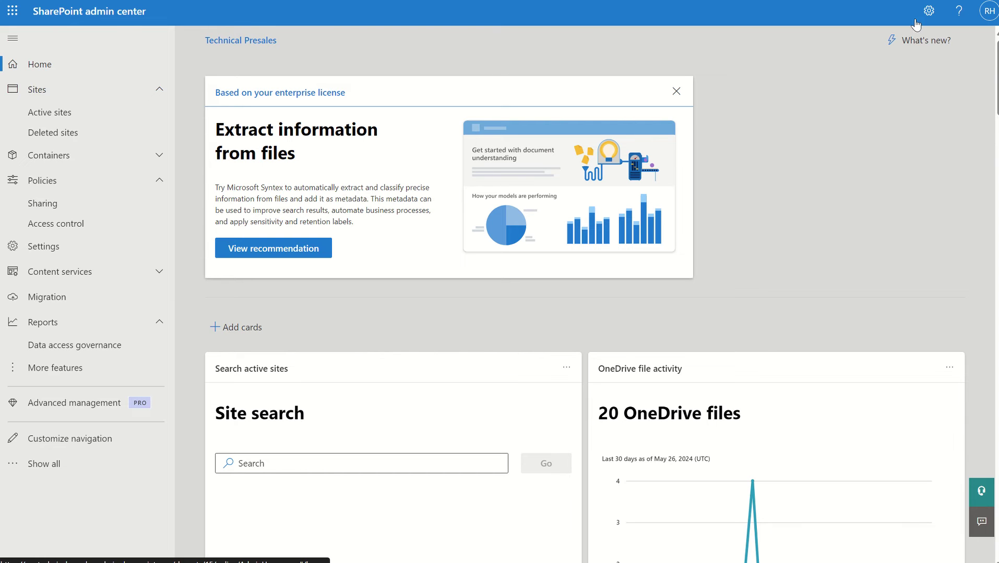
# Step: View the signed-in account's details, then dismiss the panel to reveal the admin home page
pyautogui.click(987, 12)
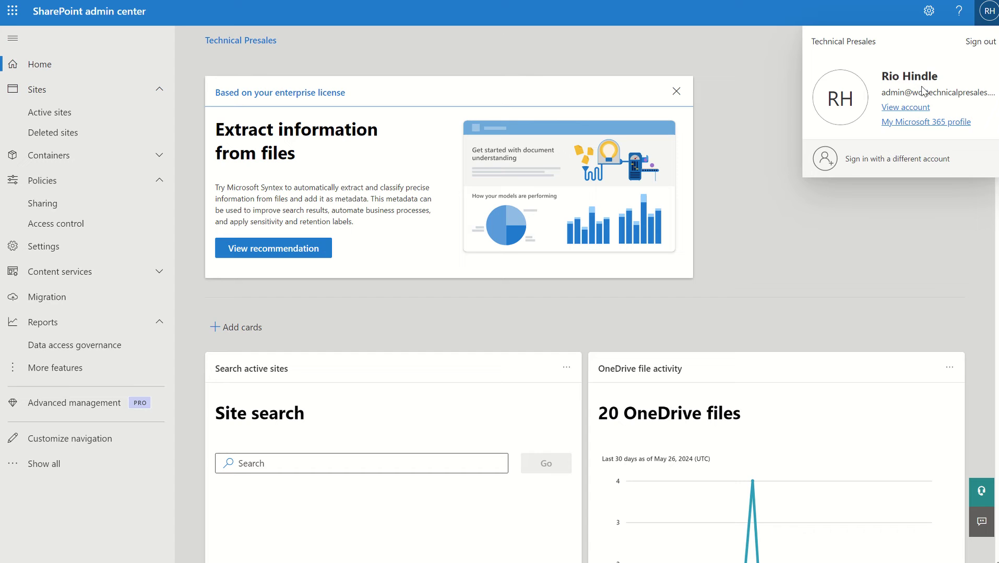
pyautogui.click(771, 51)
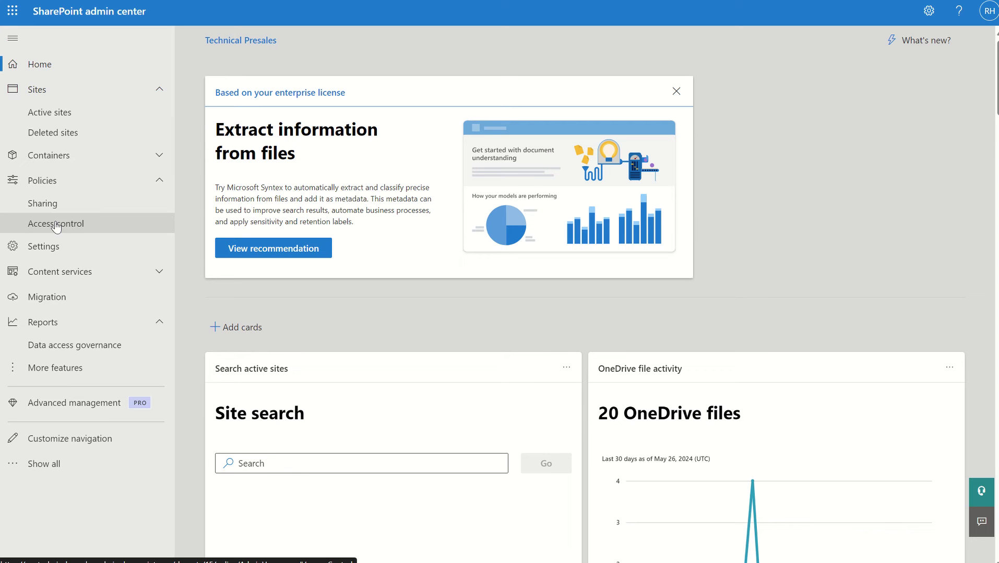
# Step: Open Active sites and review the five sites' storage, template, files and external sharing columns
pyautogui.click(54, 113)
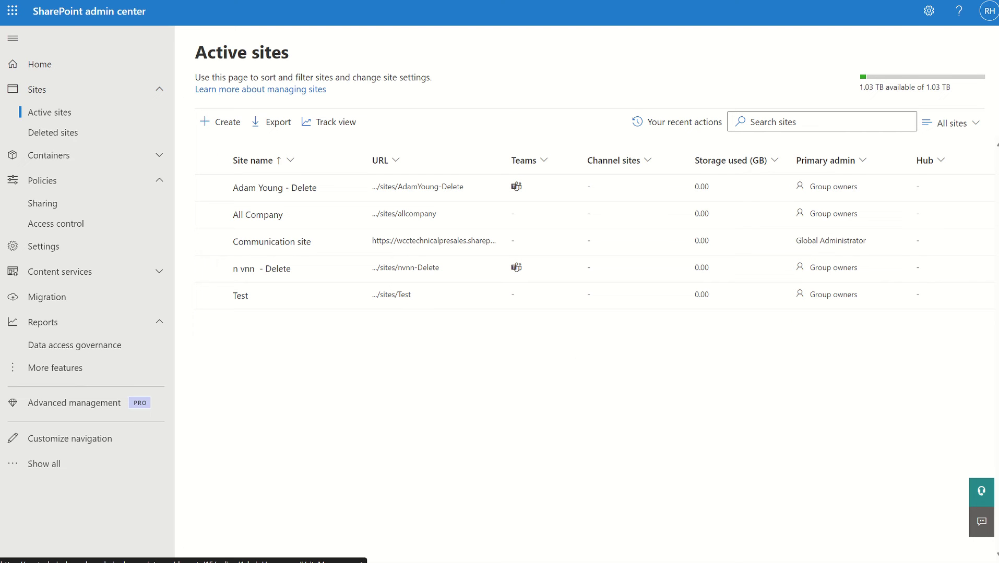
pyautogui.hscroll(5, 584, 240)
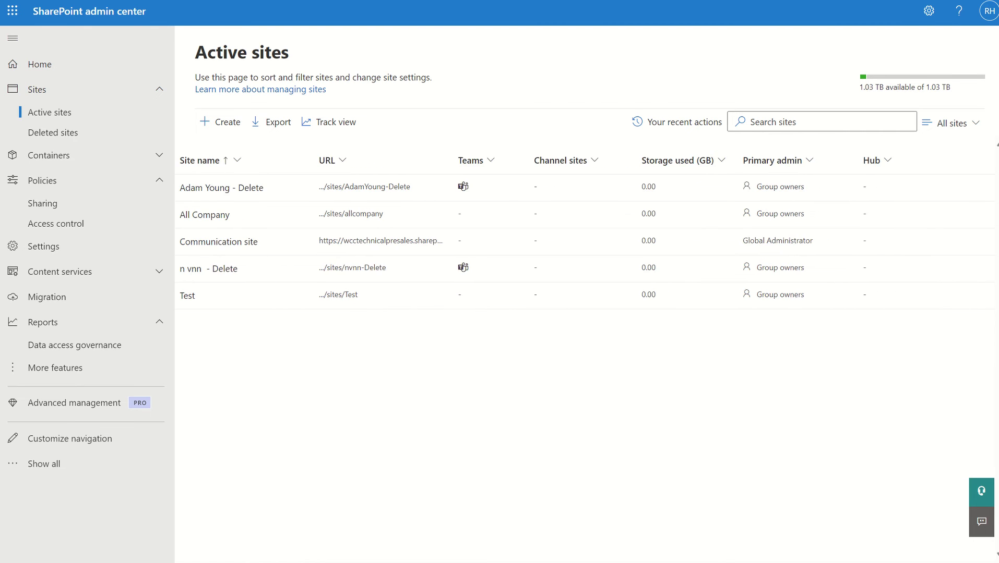
pyautogui.hscroll(1, 585, 240)
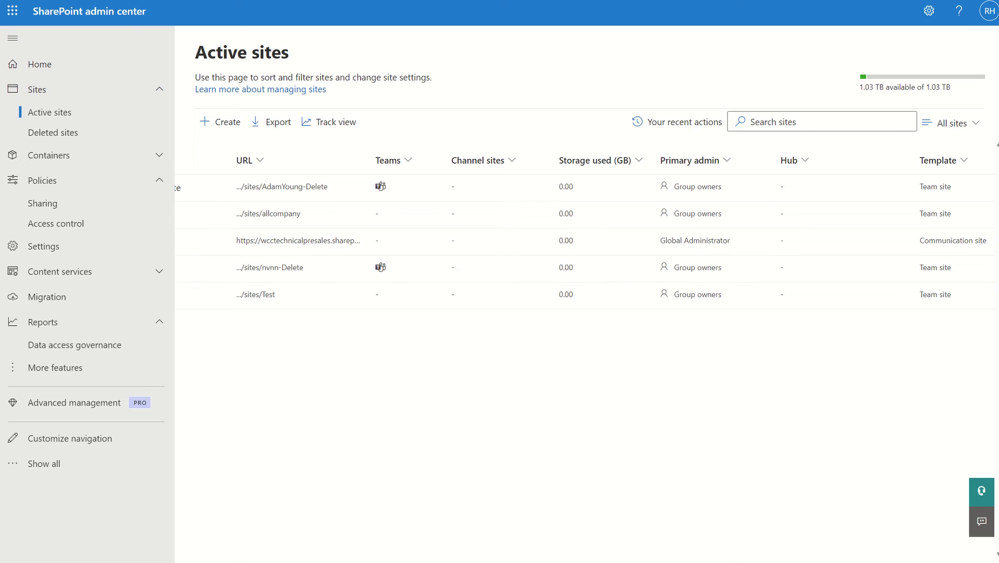
pyautogui.hscroll(2, 584, 240)
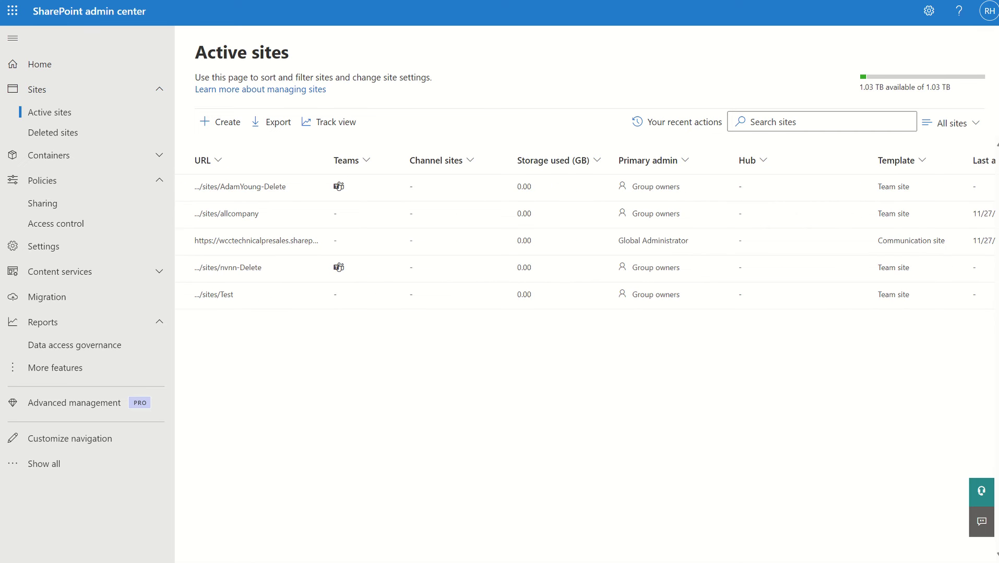
pyautogui.hscroll(6, 584, 240)
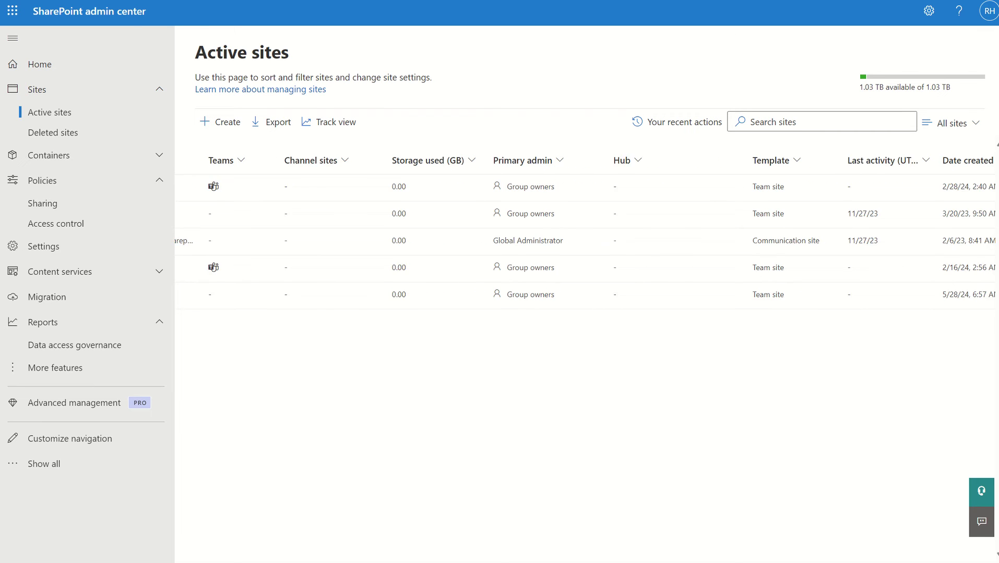
pyautogui.hscroll(4, 585, 240)
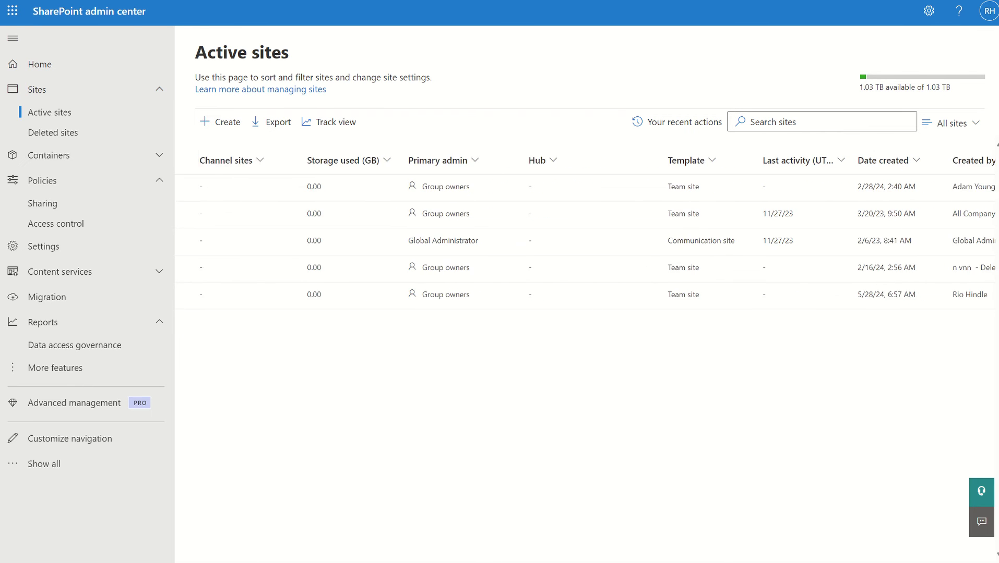
pyautogui.hscroll(1, 584, 240)
pyautogui.hscroll(10, 584, 240)
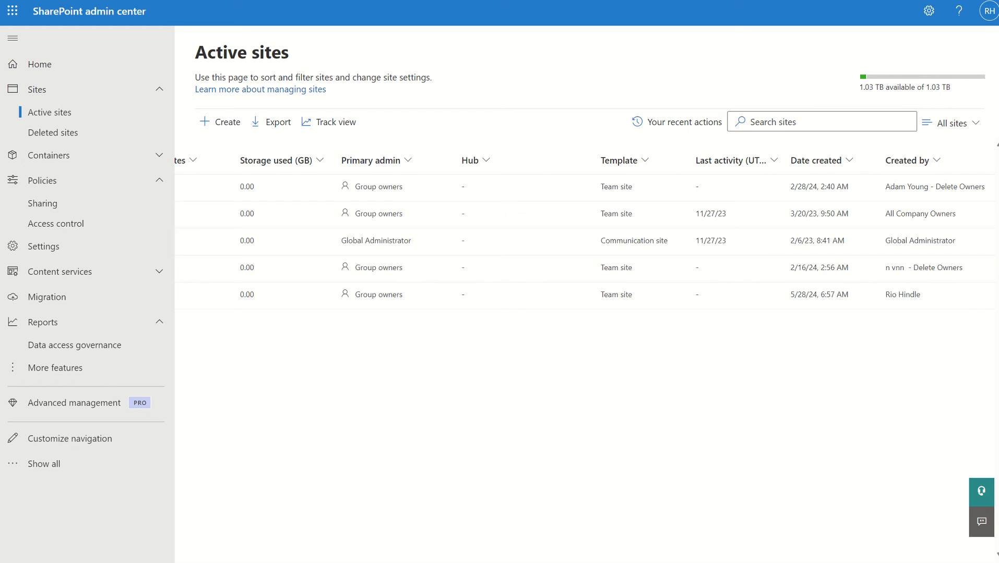
pyautogui.hscroll(18, 584, 240)
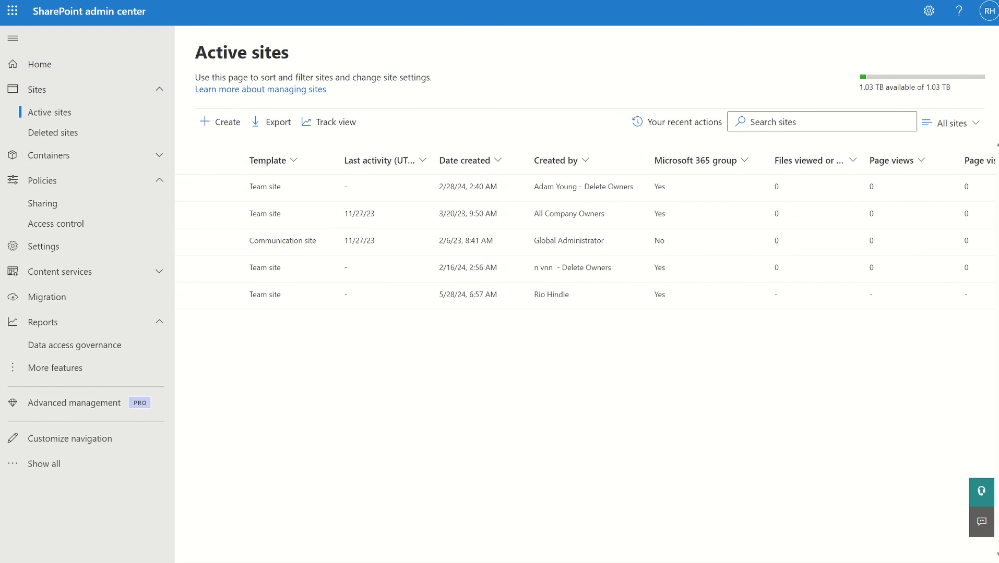
pyautogui.hscroll(8, 584, 240)
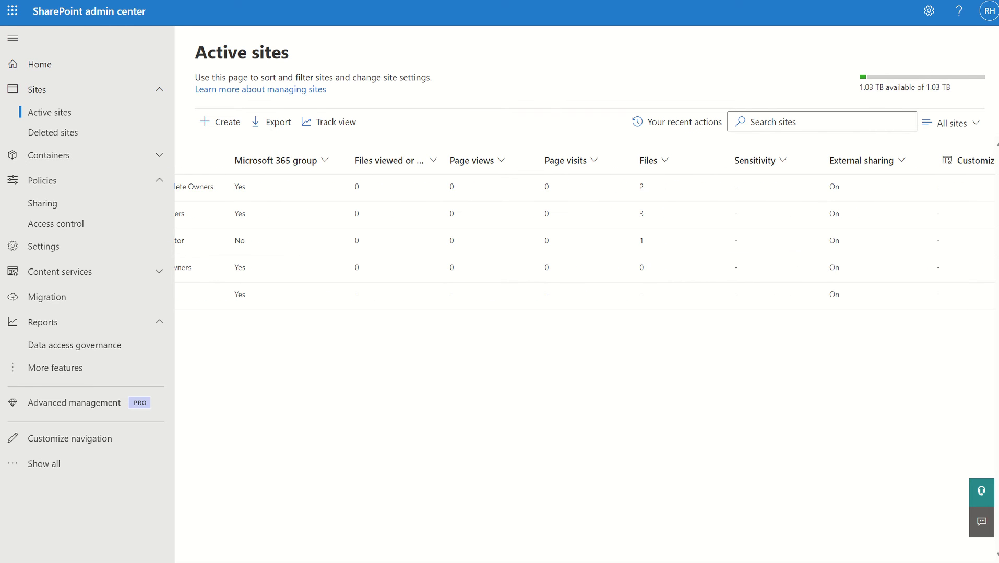
pyautogui.hscroll(3, 584, 240)
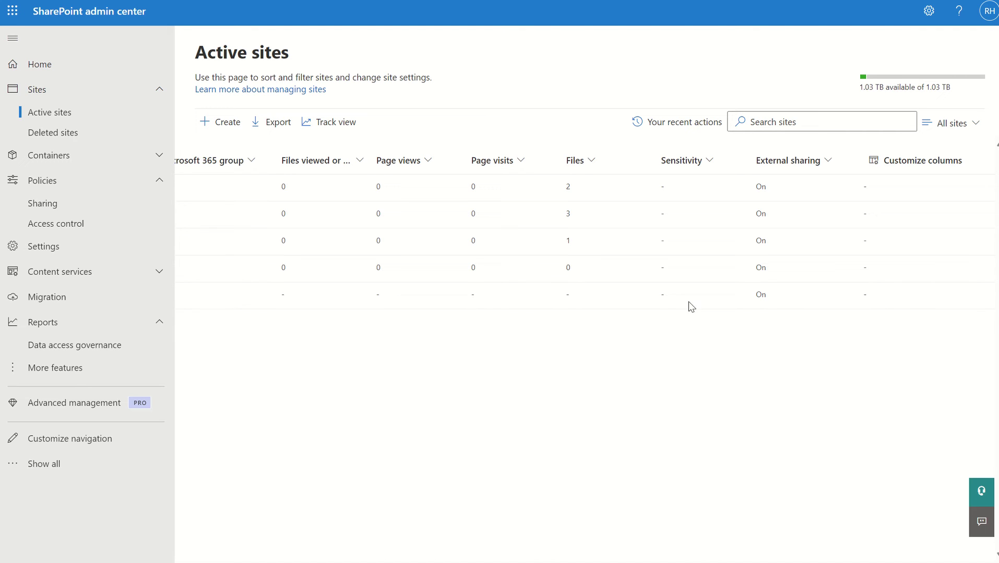
# Step: Sort the Files column larger to smaller, bringing the table back to the Site name column
pyautogui.click(585, 164)
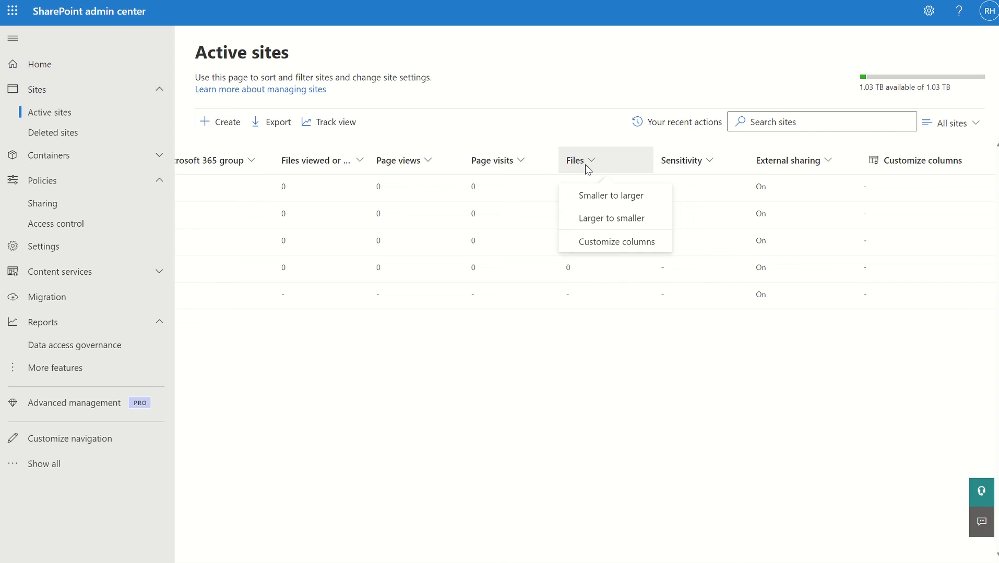
pyautogui.click(587, 218)
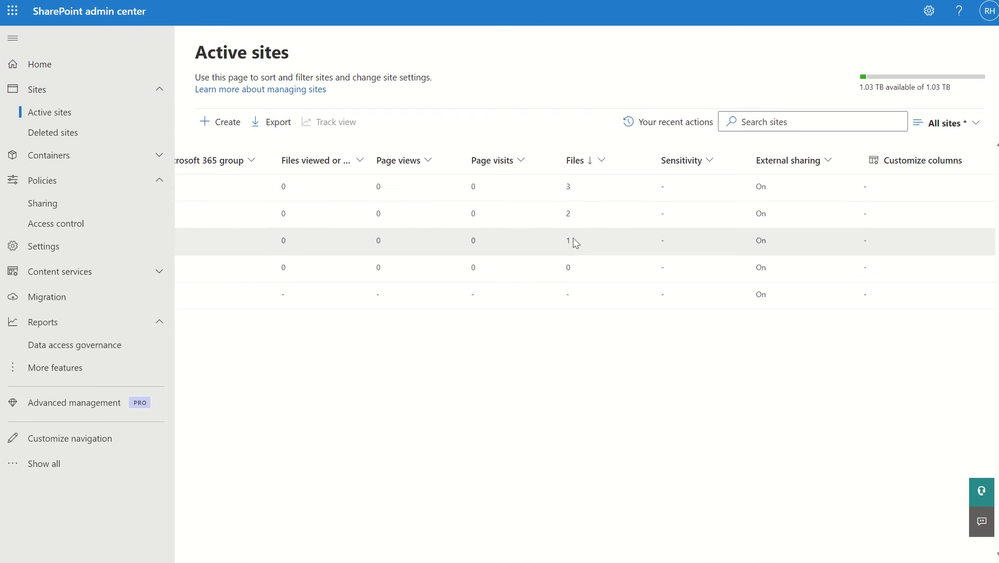
pyautogui.hscroll(-15, 188, 337)
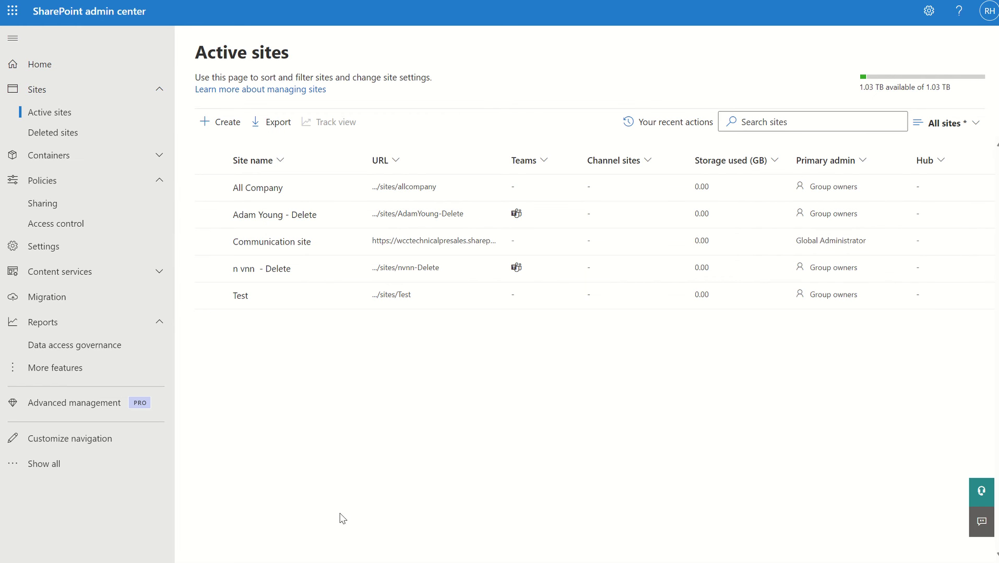
pyautogui.moveTo(358, 560); pyautogui.dragTo(869, 514)
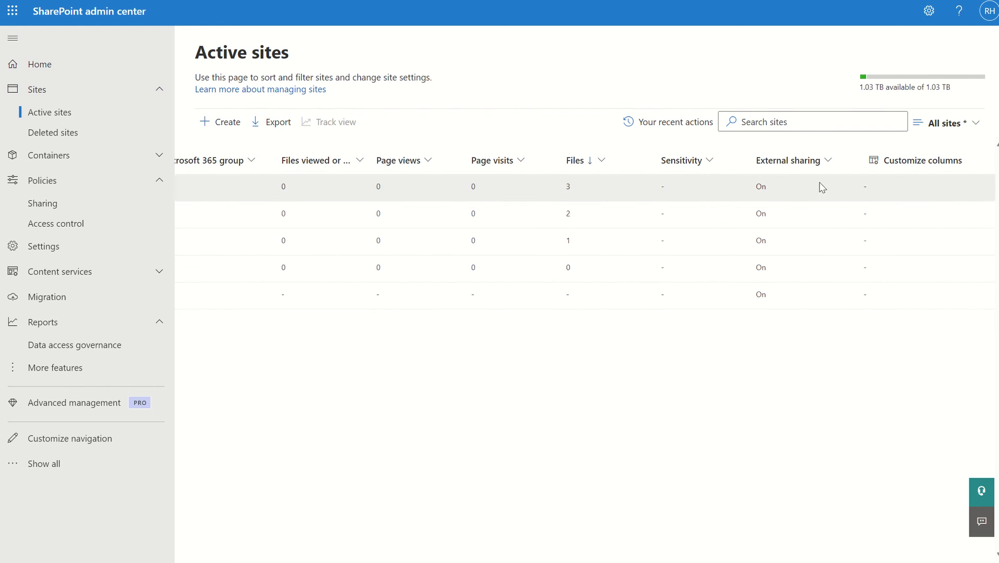
pyautogui.click(930, 129)
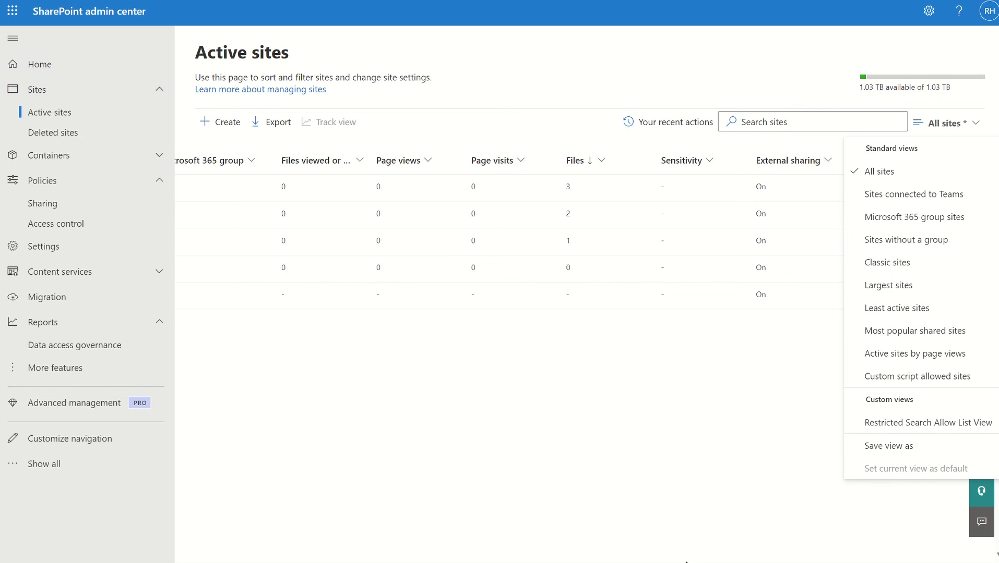
pyautogui.click(502, 543)
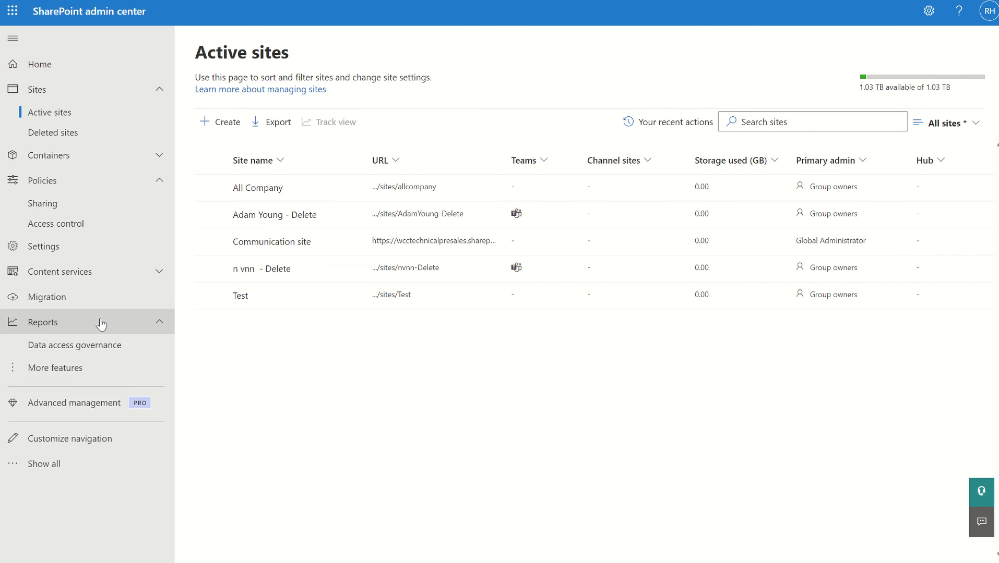
# Step: Open the Data access governance reports and view the Sharing links reports
pyautogui.click(86, 347)
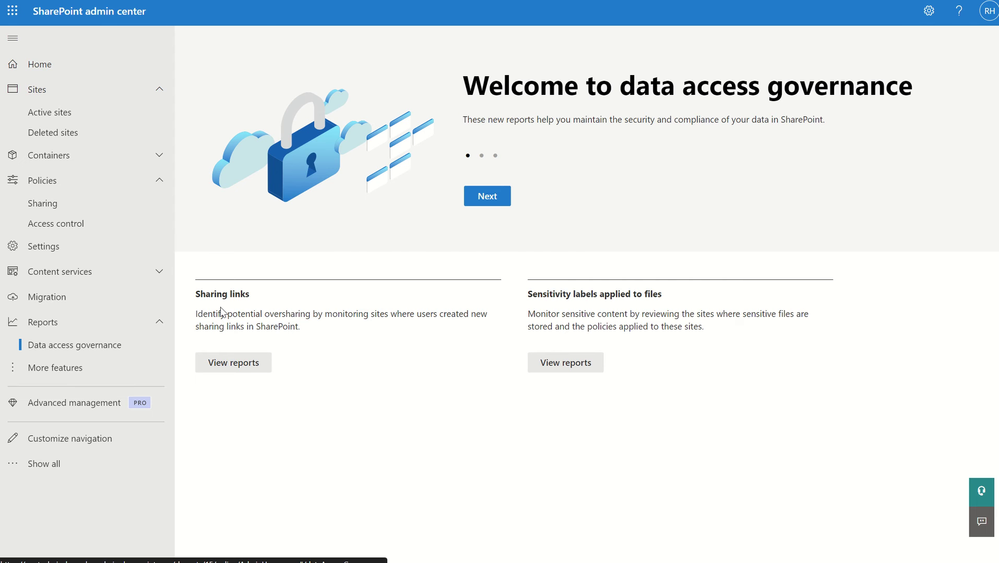
pyautogui.click(232, 364)
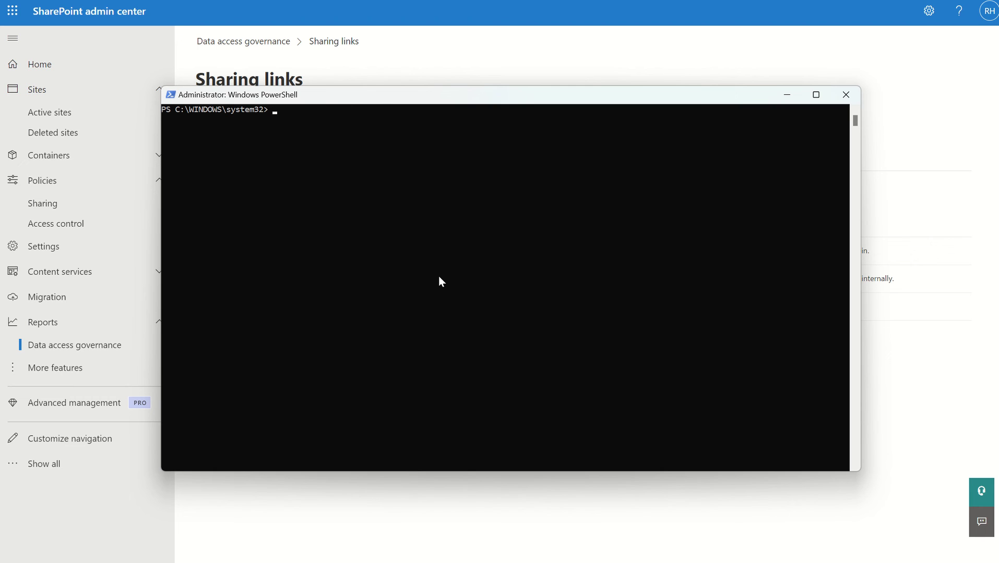
# Step: Connect-SPOService to the tenant admin URL with the admin account, then recall Get-SPOTenantRestrictedSearchMode
pyautogui.write('Connect-SPOServicecls')
pyautogui.press('BackSpace')
pyautogui.press('BackSpace')
pyautogui.press('BackSpace')
pyautogui.press('Return')
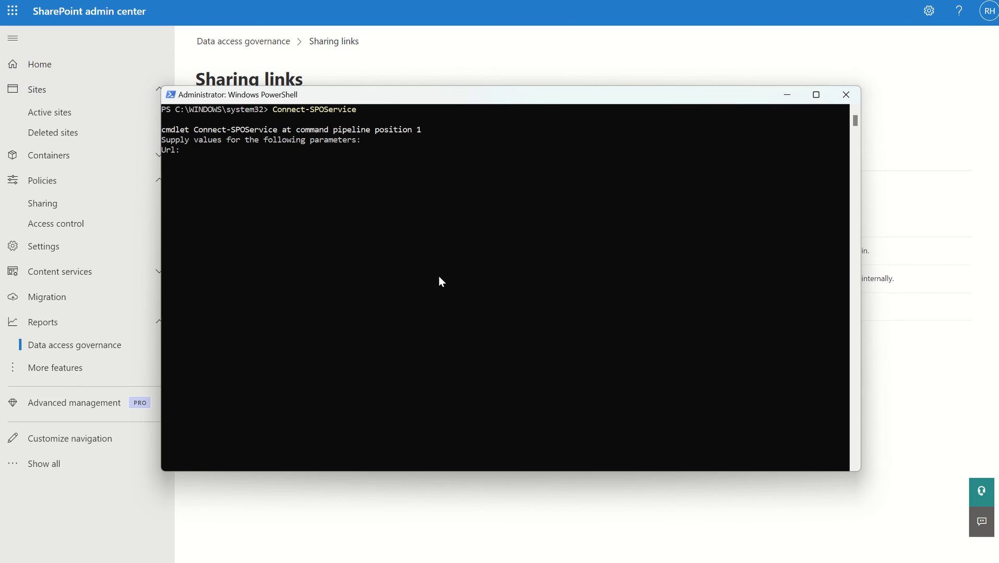
pyautogui.write('https://wcctechnicalpresales-admin.sharepoint.com/')
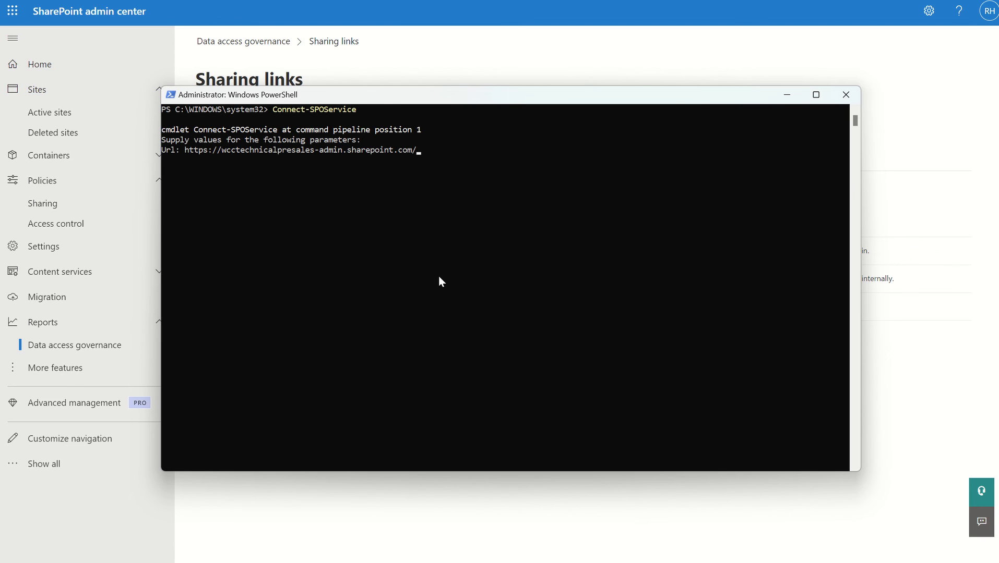
pyautogui.press('Return')
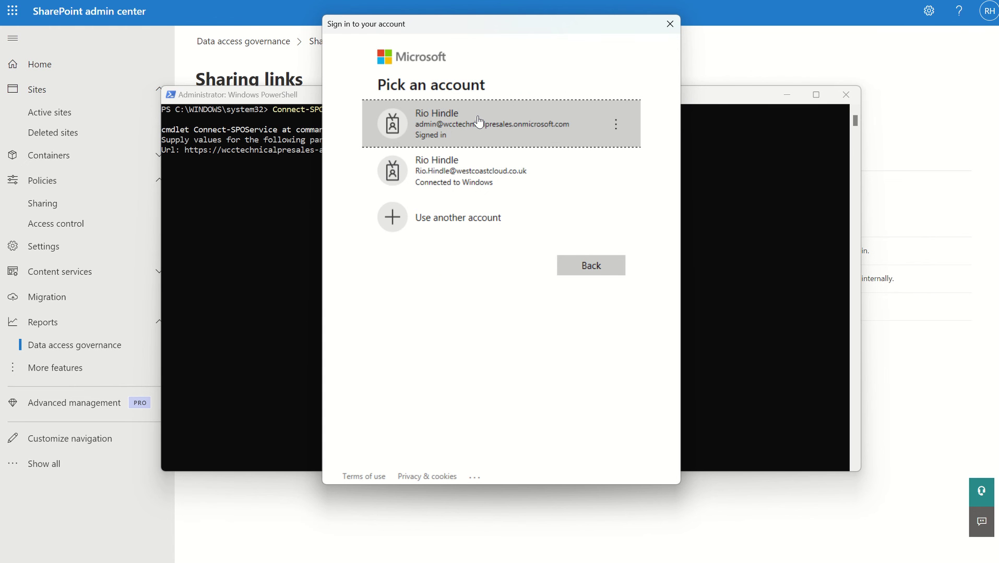
pyautogui.click(477, 120)
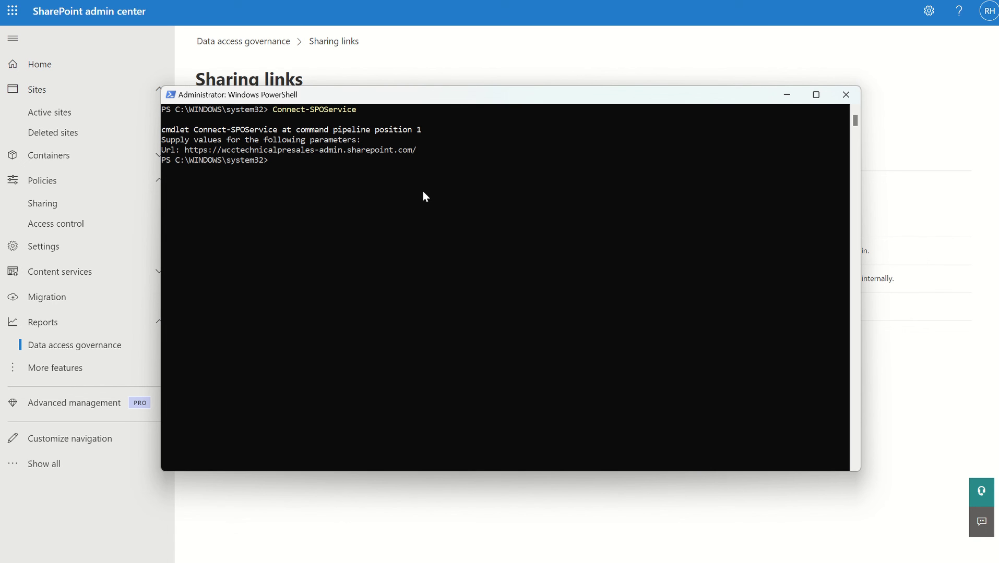
pyautogui.press('Up')
pyautogui.press('Up')
pyautogui.press('Up')
pyautogui.press('Up')
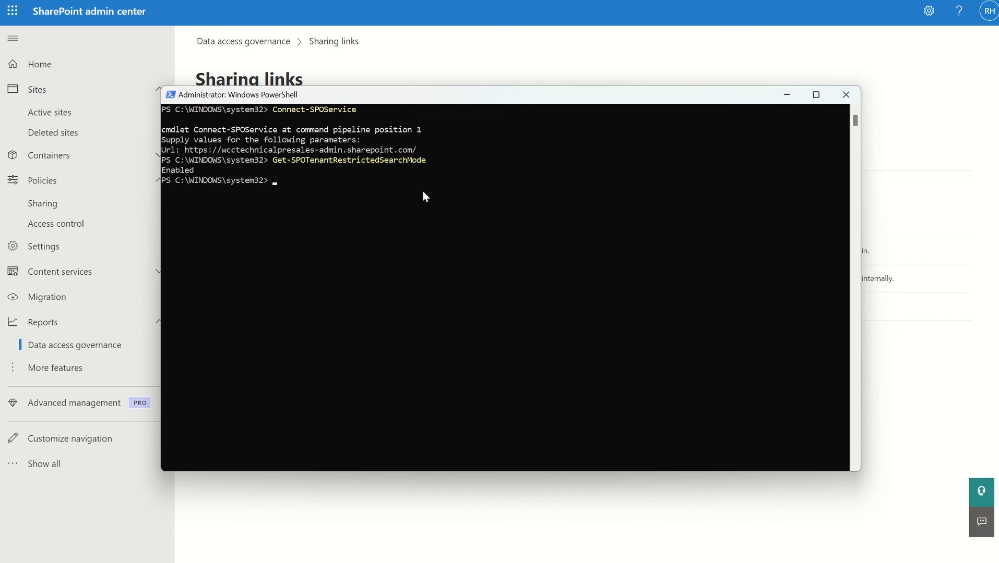
# Step: Recall the Add-SPOTenantRestrictedSearchAllowedList -SitesList command for the allcompany site from history
pyautogui.press('Up')
pyautogui.press('Up')
pyautogui.press('Up')
pyautogui.press('Up')
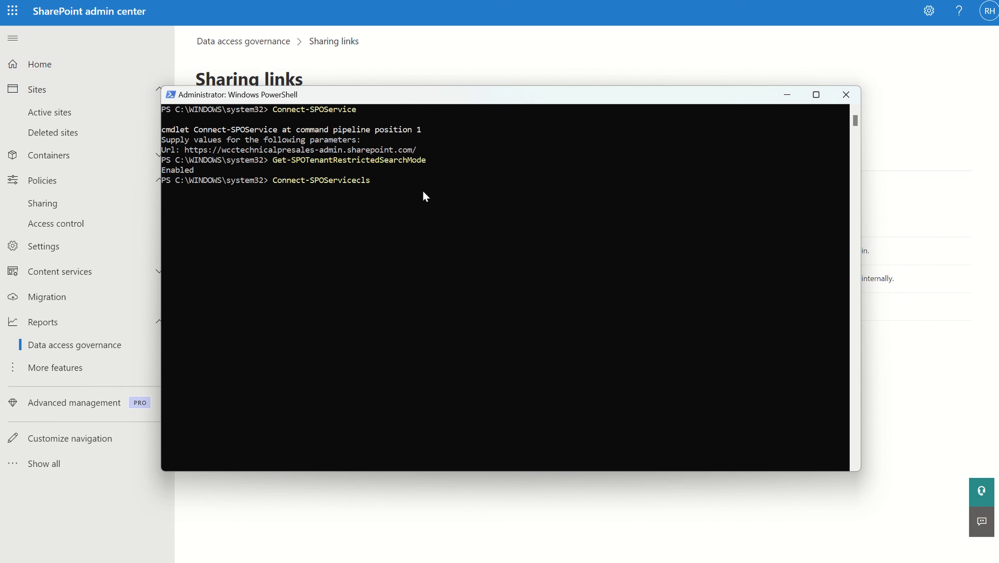
pyautogui.press('Up')
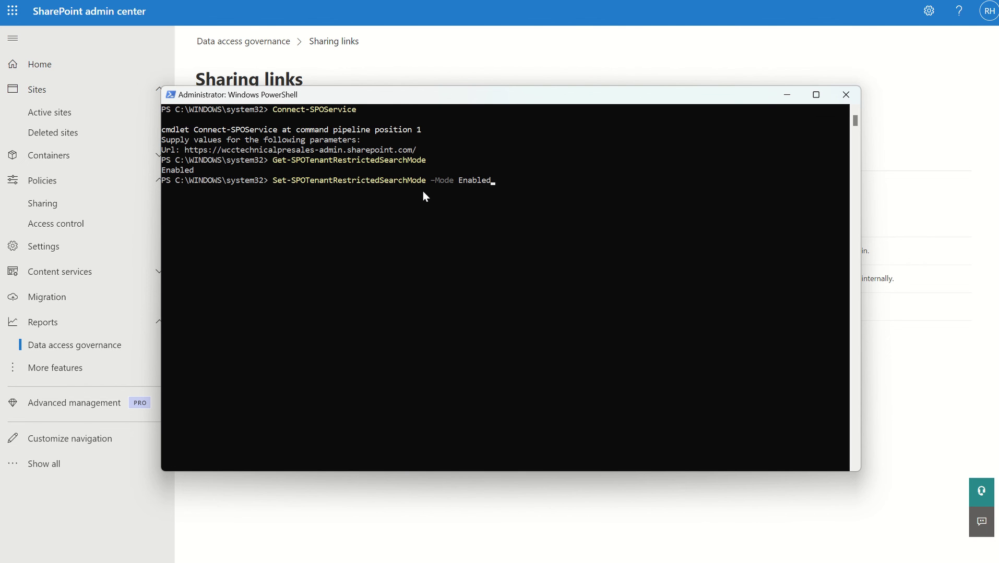
pyautogui.press('Up')
pyautogui.press('Up')
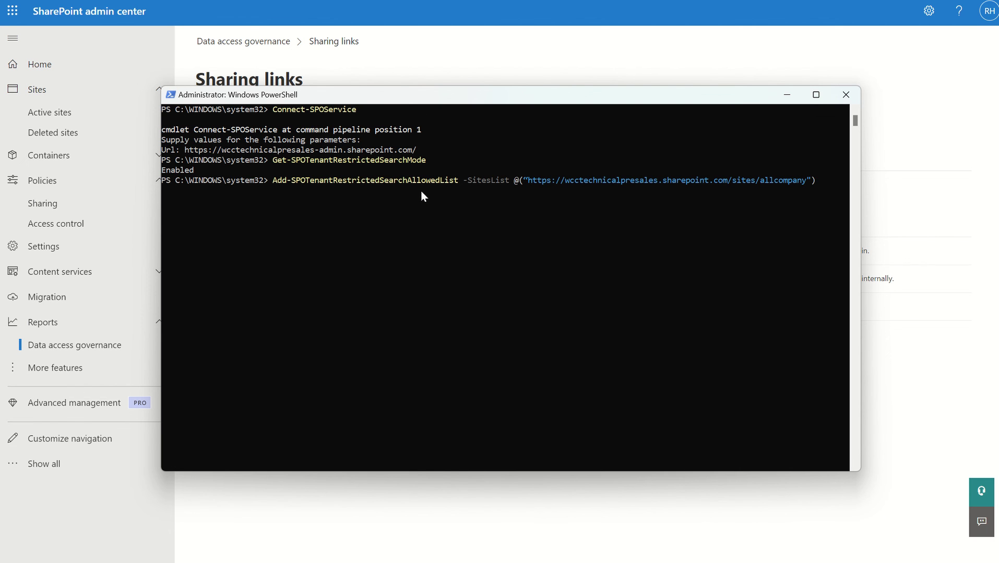
# Step: In Active sites, widen the URL column and select All Company's full URL in its address editor
pyautogui.click(73, 115)
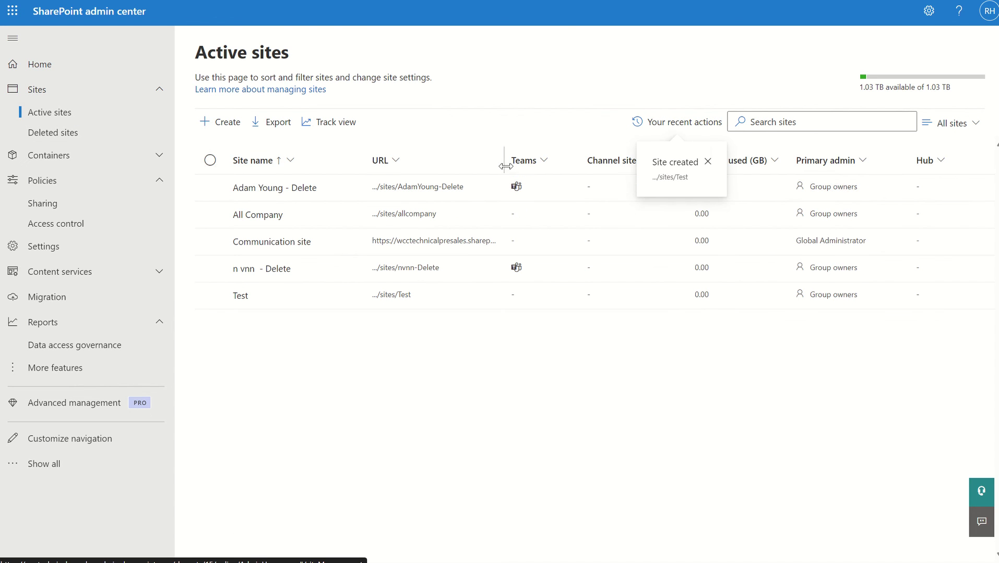
pyautogui.moveTo(502, 160); pyautogui.dragTo(715, 170)
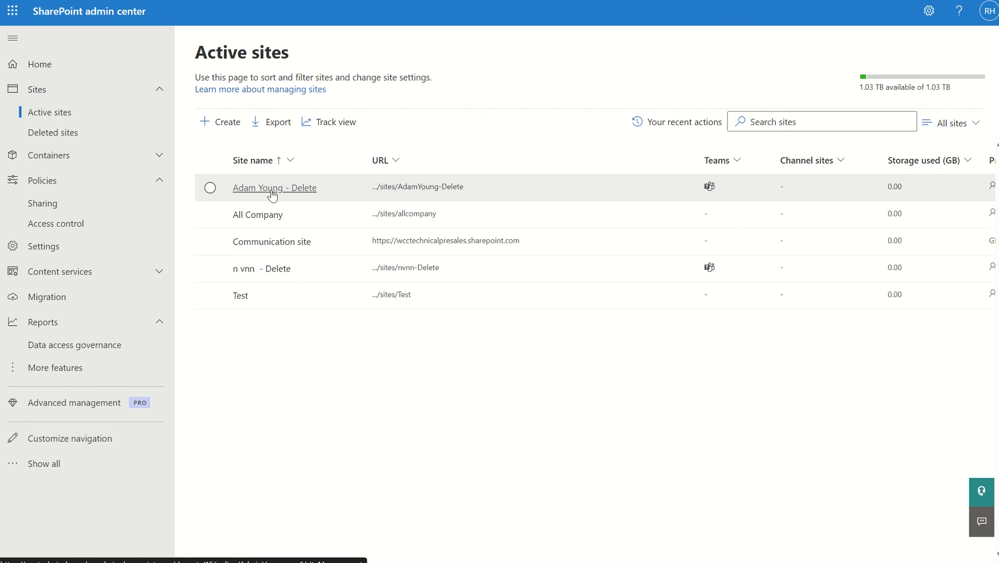
pyautogui.click(256, 215)
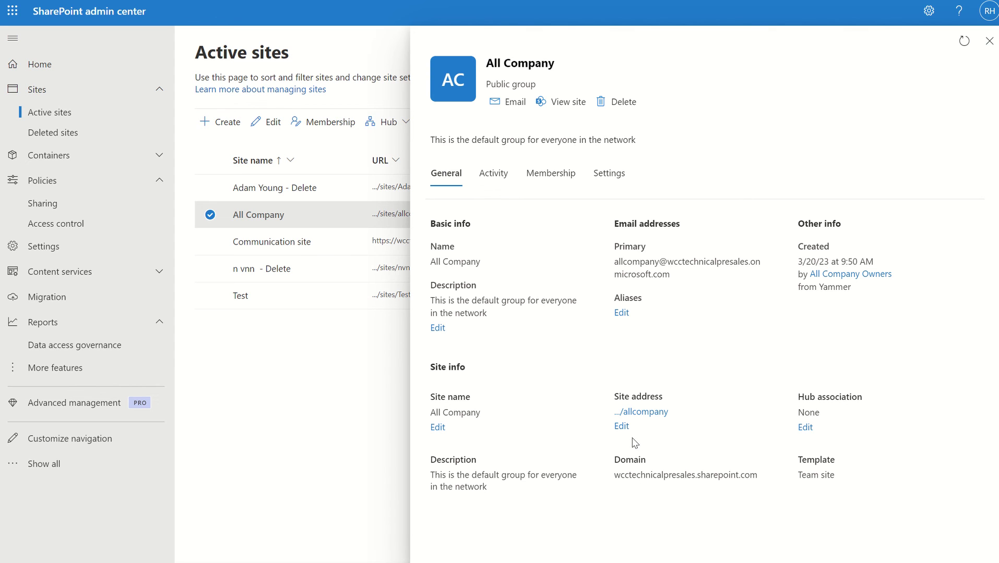
pyautogui.click(621, 426)
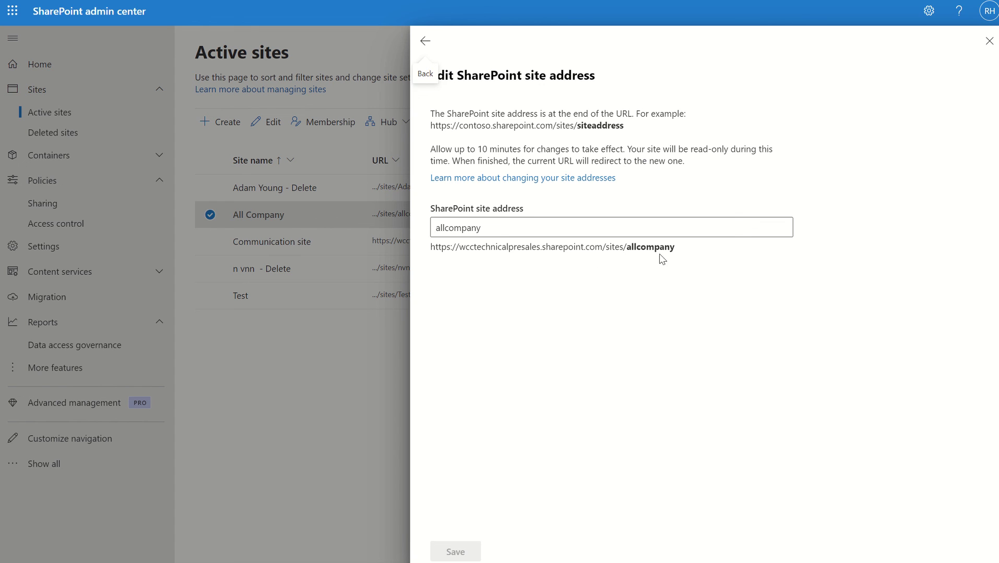
pyautogui.moveTo(680, 255); pyautogui.dragTo(414, 251)
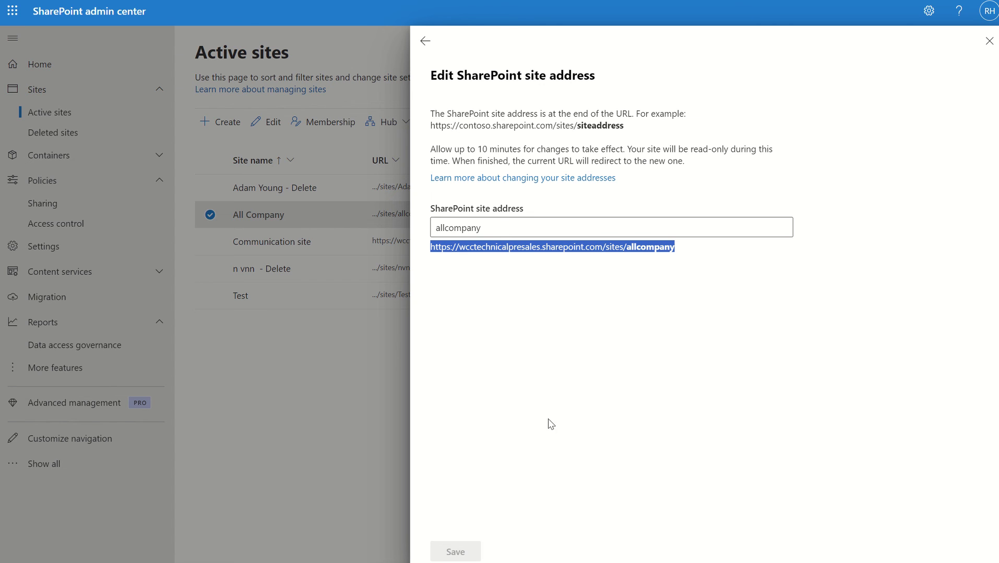
# Step: Review commands 5–7 in the Notepad Settings notes, selecting the line 6 listing command
pyautogui.hotkey('alt', 'Tab')
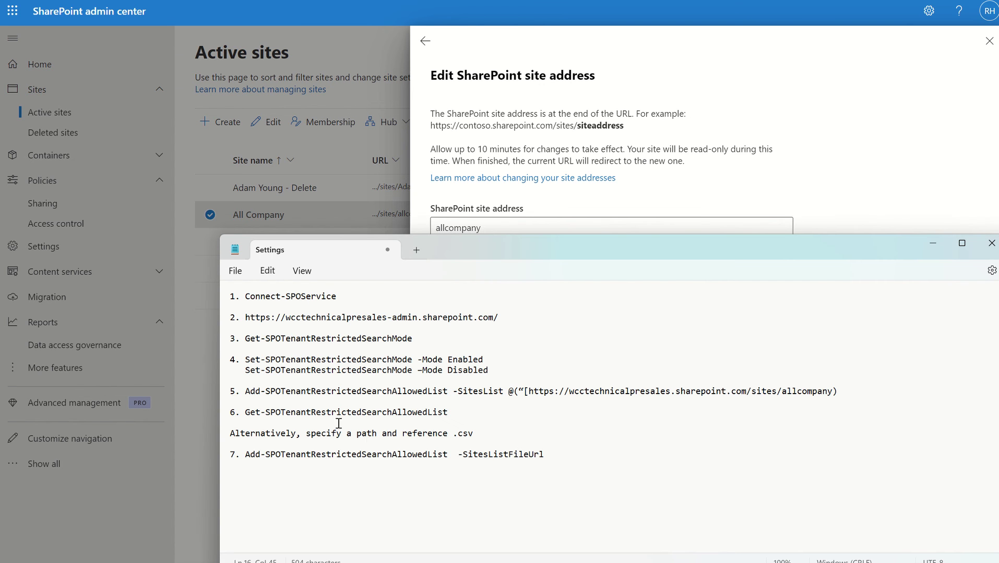
pyautogui.moveTo(544, 455); pyautogui.dragTo(250, 459)
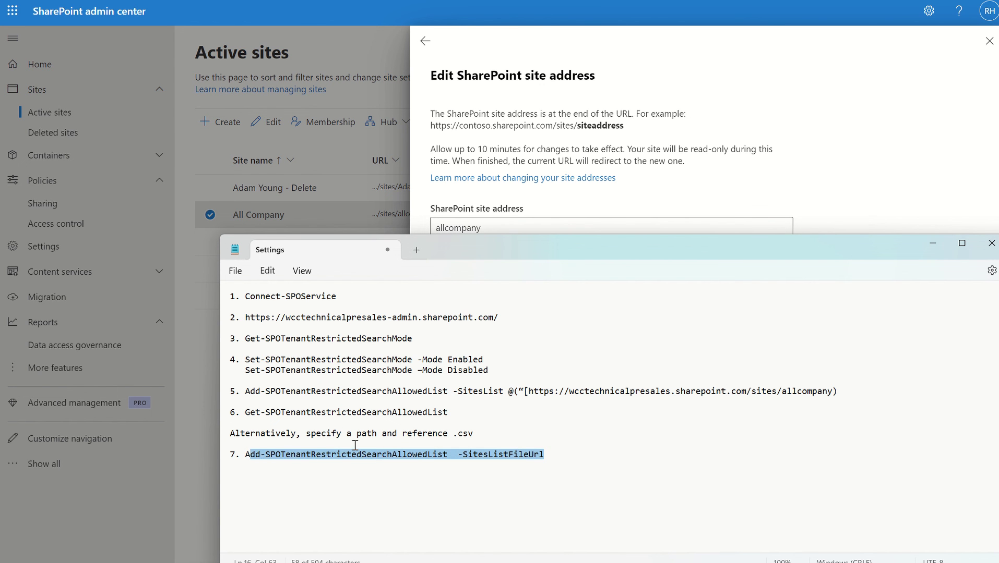
pyautogui.click(564, 452)
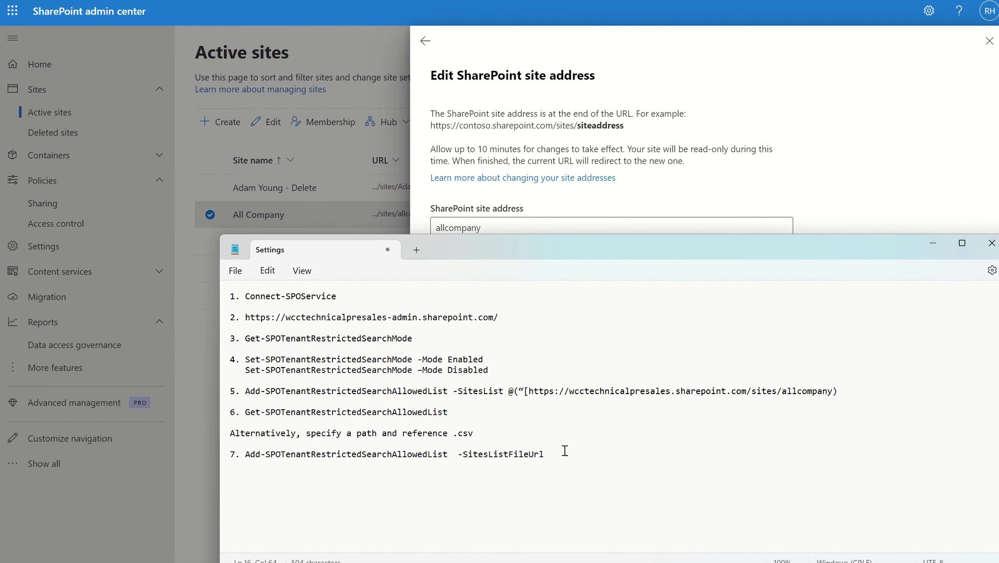
pyautogui.moveTo(328, 391); pyautogui.dragTo(408, 391)
pyautogui.hotkey('shift', 'Home')
pyautogui.keyDown('shift'); pyautogui.click(587, 391); pyautogui.keyUp('shift')
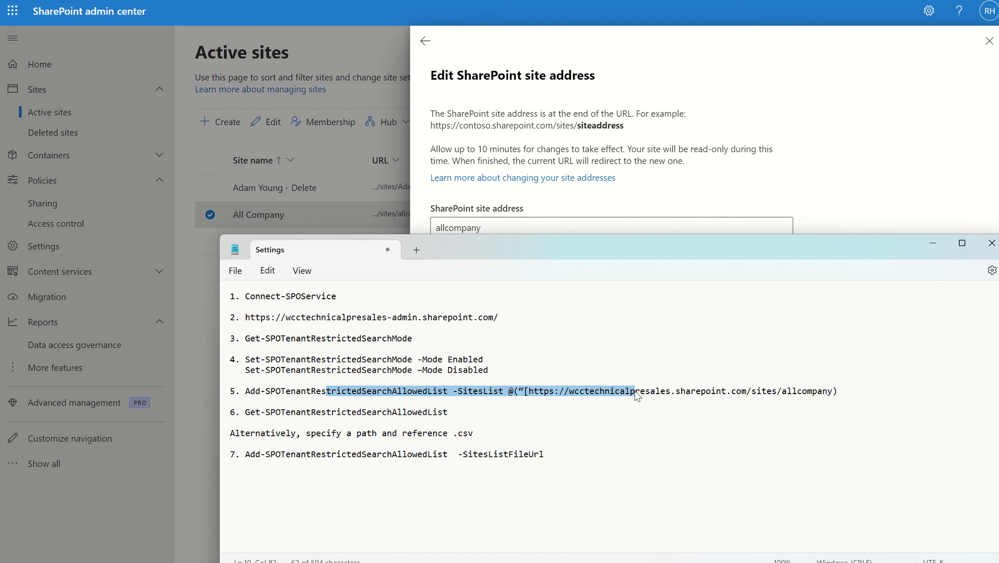
pyautogui.keyDown('shift'); pyautogui.click(737, 392); pyautogui.keyUp('shift')
pyautogui.hotkey('shift', 'Home')
pyautogui.keyDown('shift'); pyautogui.click(765, 392); pyautogui.keyUp('shift')
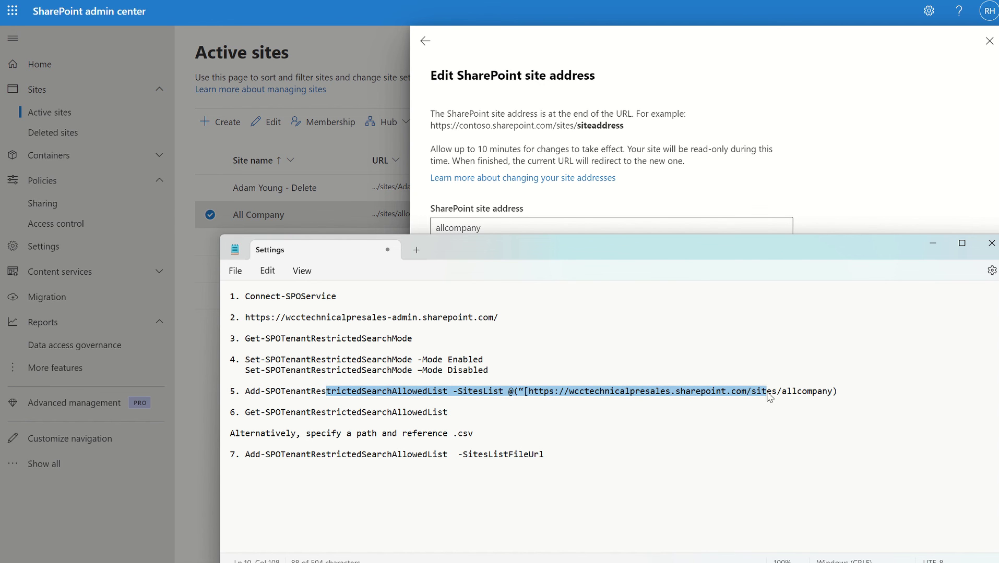
pyautogui.click(453, 412)
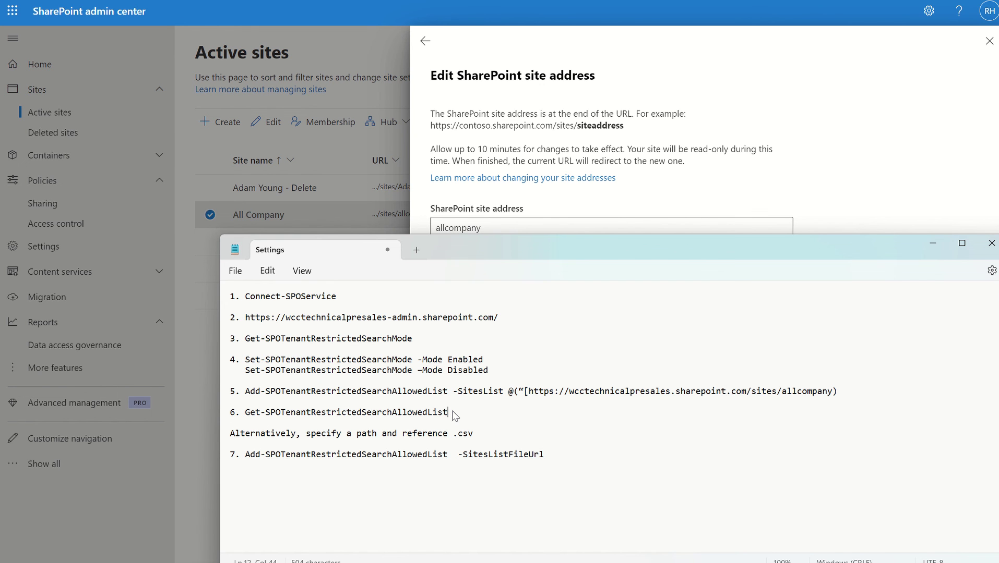
pyautogui.moveTo(447, 413); pyautogui.dragTo(246, 412)
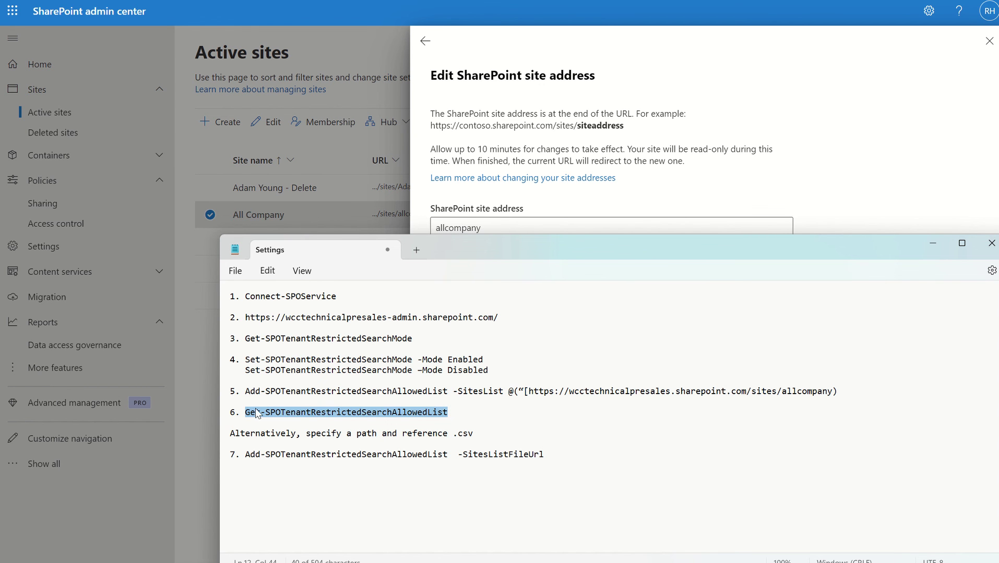
# Step: Run the Add command to put the allcompany site on the restricted search allowed list
pyautogui.hotkey('alt', 'Tab')
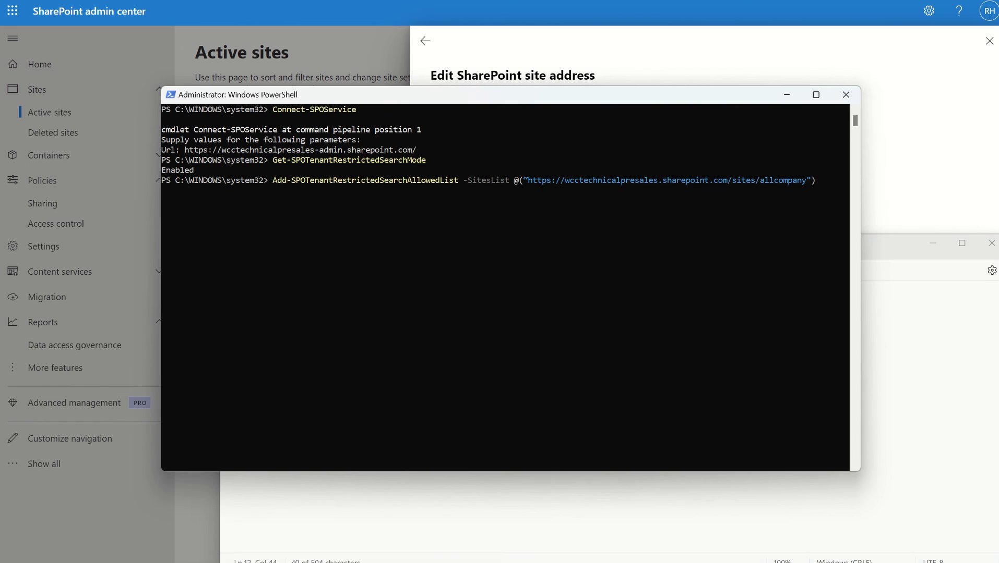
pyautogui.click(441, 283)
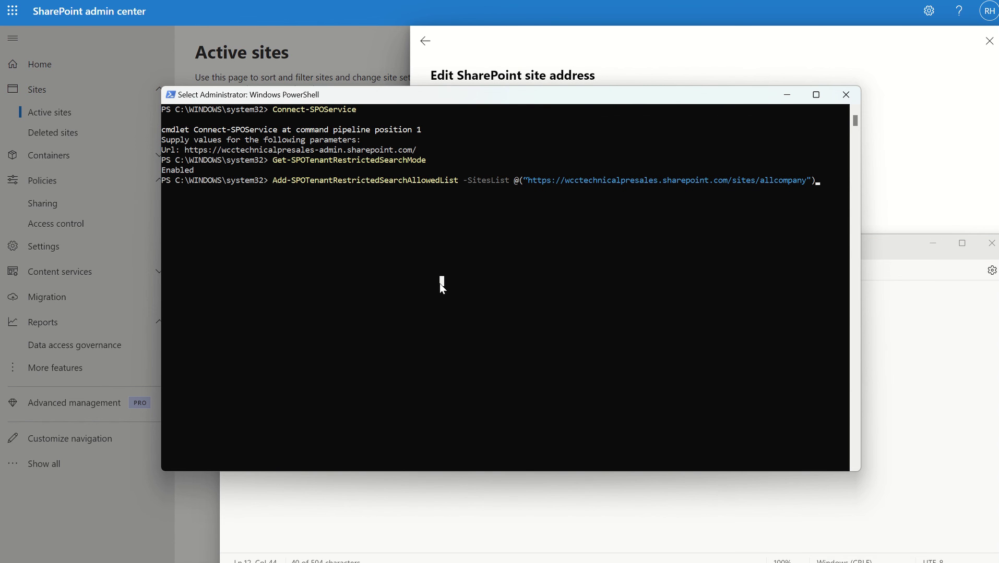
pyautogui.press('Return')
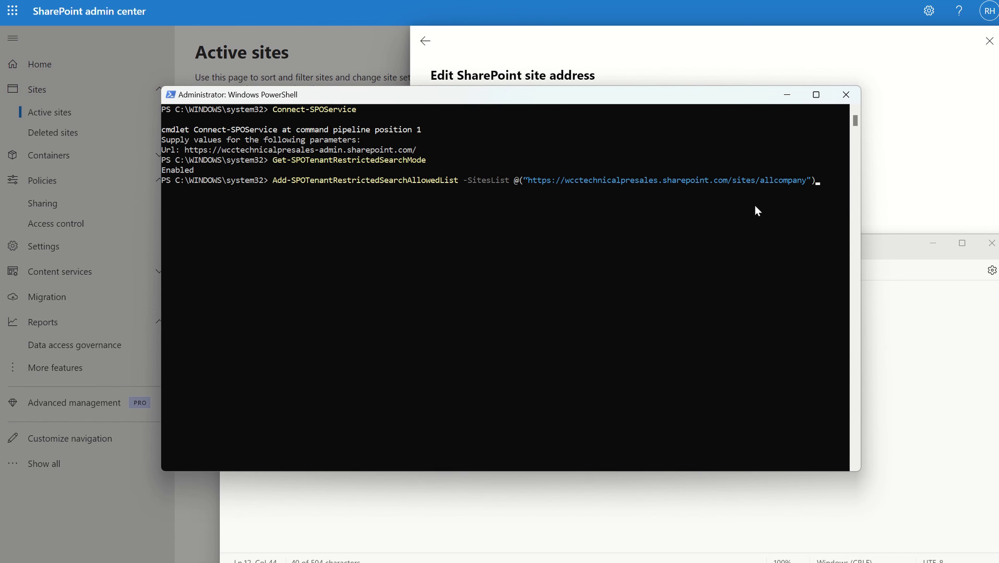
pyautogui.click(818, 192)
pyautogui.press('Return')
# Step: Copy Get-SPOTenantRestrictedSearchAllowedList from Notepad and run it, listing two allowed sites including allcompany
pyautogui.click(705, 561)
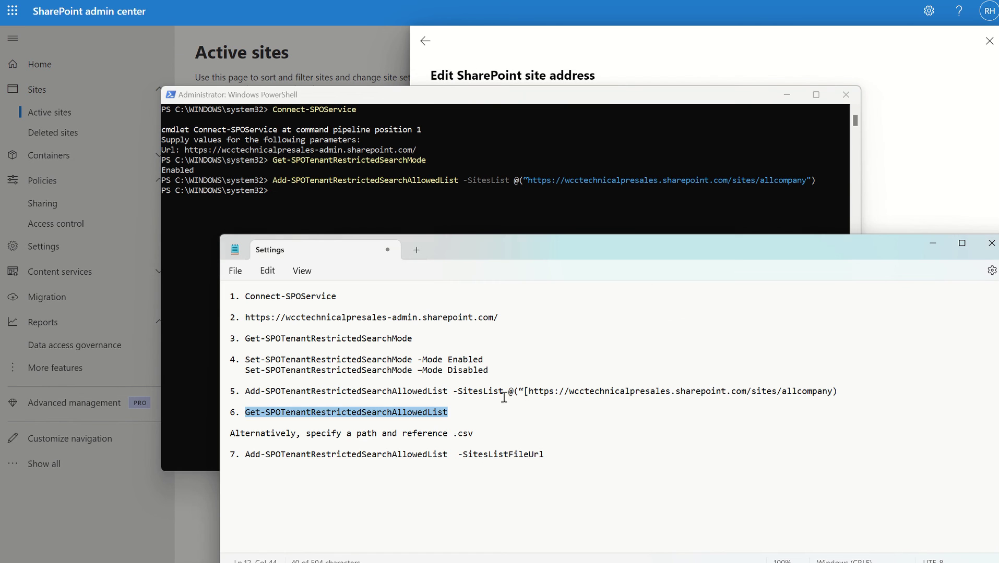
pyautogui.click(448, 438)
pyautogui.click(453, 416)
pyautogui.hotkey('shift', 'Down')
pyautogui.hotkey('shift', 'Down')
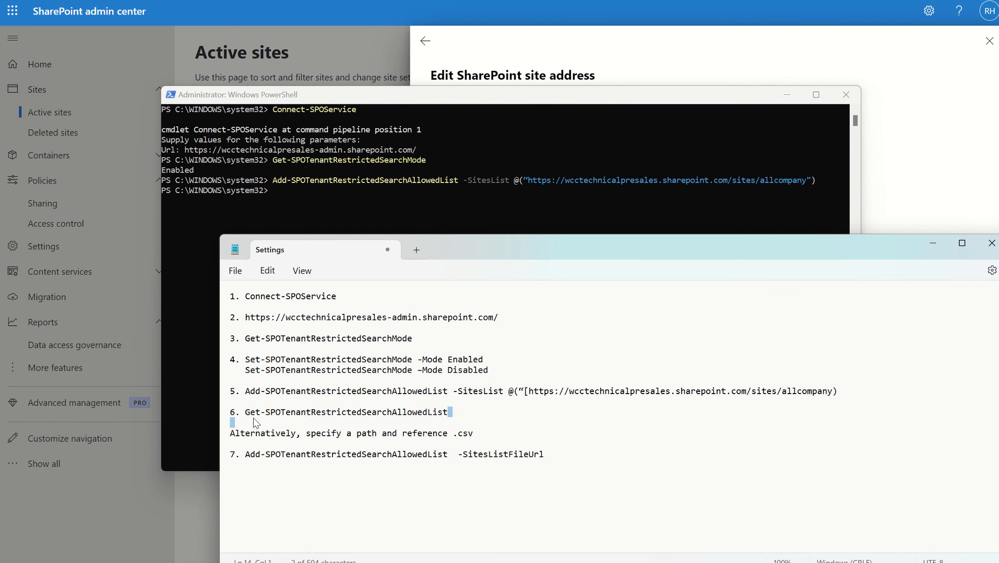
pyautogui.click(246, 414)
pyautogui.hotkey('shift', 'End')
pyautogui.hotkey('ctrl', 'c')
pyautogui.click(311, 204)
pyautogui.rightClick(311, 204)
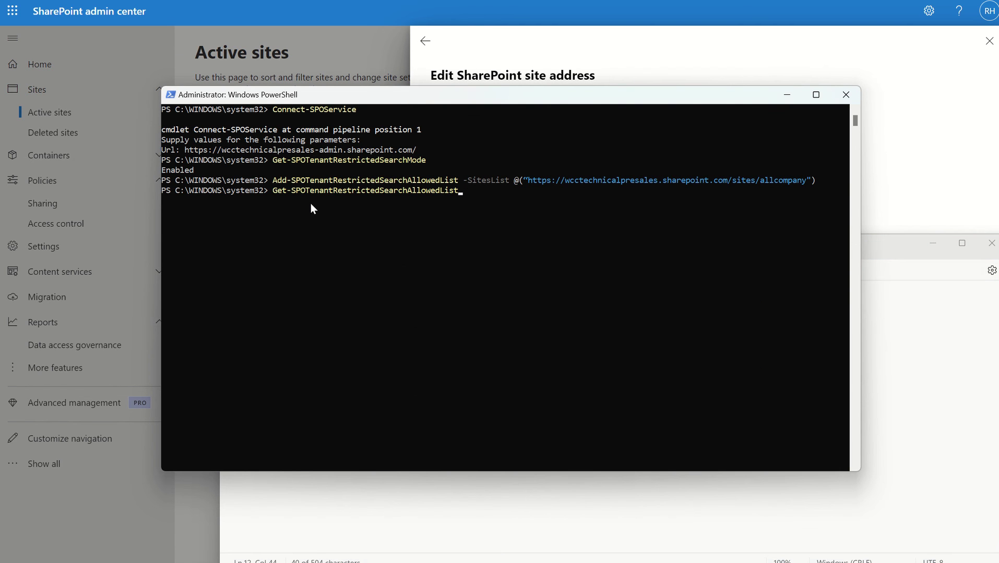
pyautogui.press('Return')
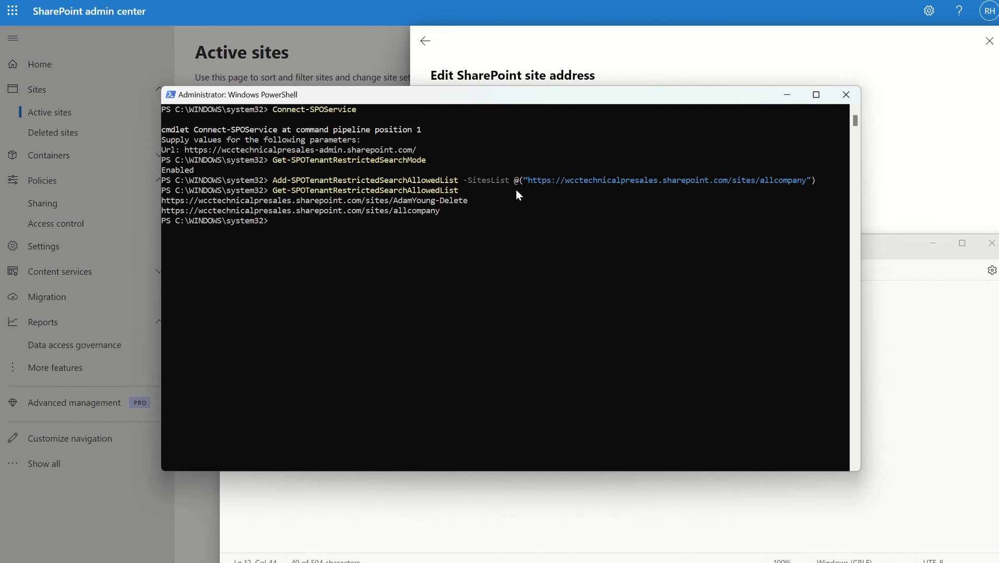
pyautogui.click(787, 96)
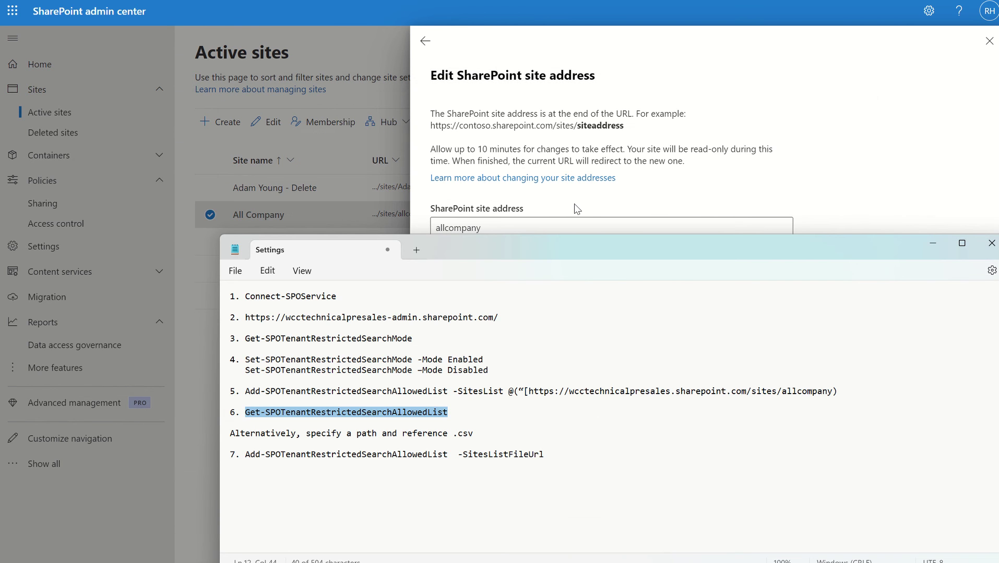